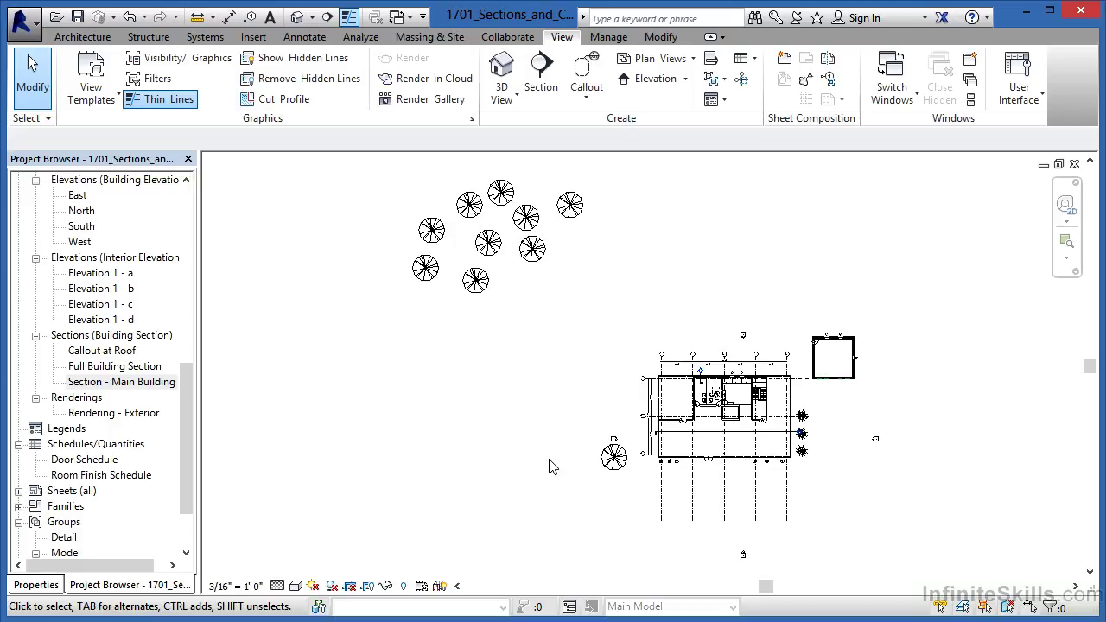
Zoom toward the 3/A102 section head and select Section - Main Building in the Project Browser.
{"action": "scroll", "coordinate": [708, 399], "scroll_direction": "up", "scroll_amount": 8}
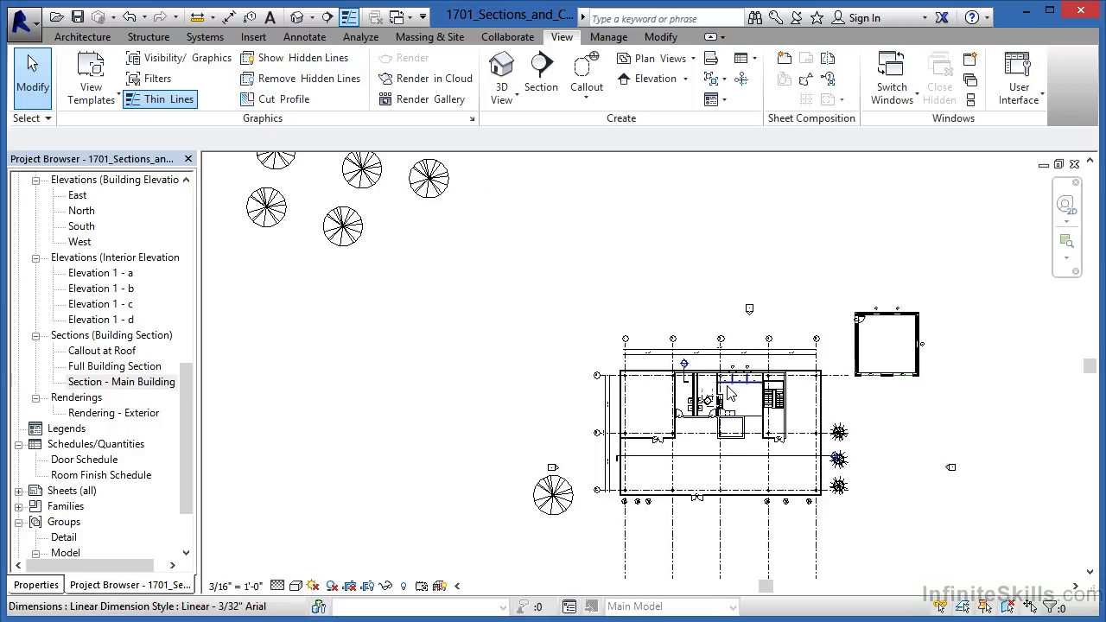
{"action": "scroll", "coordinate": [708, 399], "scroll_direction": "up", "scroll_amount": 6}
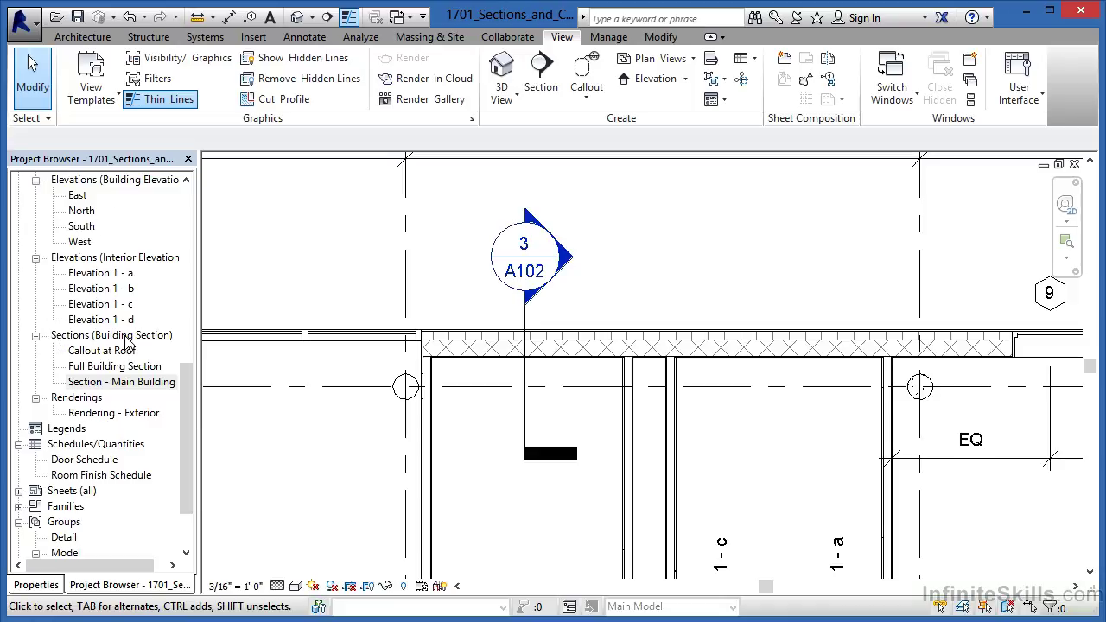
{"action": "left_click", "coordinate": [103, 382]}
{"action": "left_click", "coordinate": [117, 386]}
Open Section - Main Building, clear the room selection, and zoom toward the roof callout near TOP and Roof levels.
{"action": "double_click", "coordinate": [118, 386]}
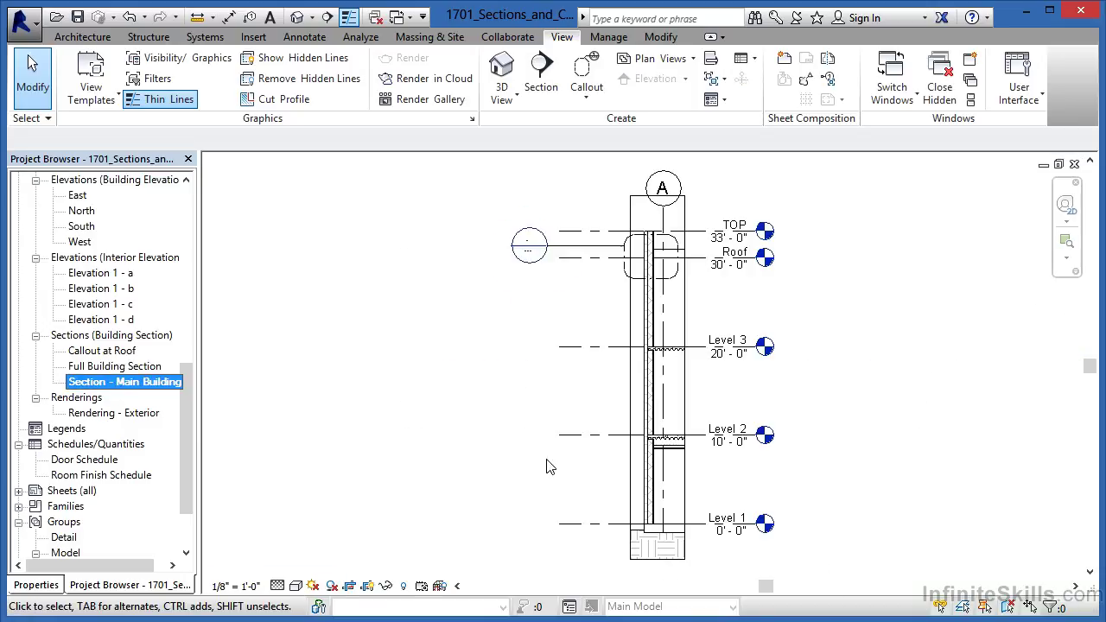
{"action": "left_click", "coordinate": [703, 518]}
{"action": "left_click", "coordinate": [722, 559]}
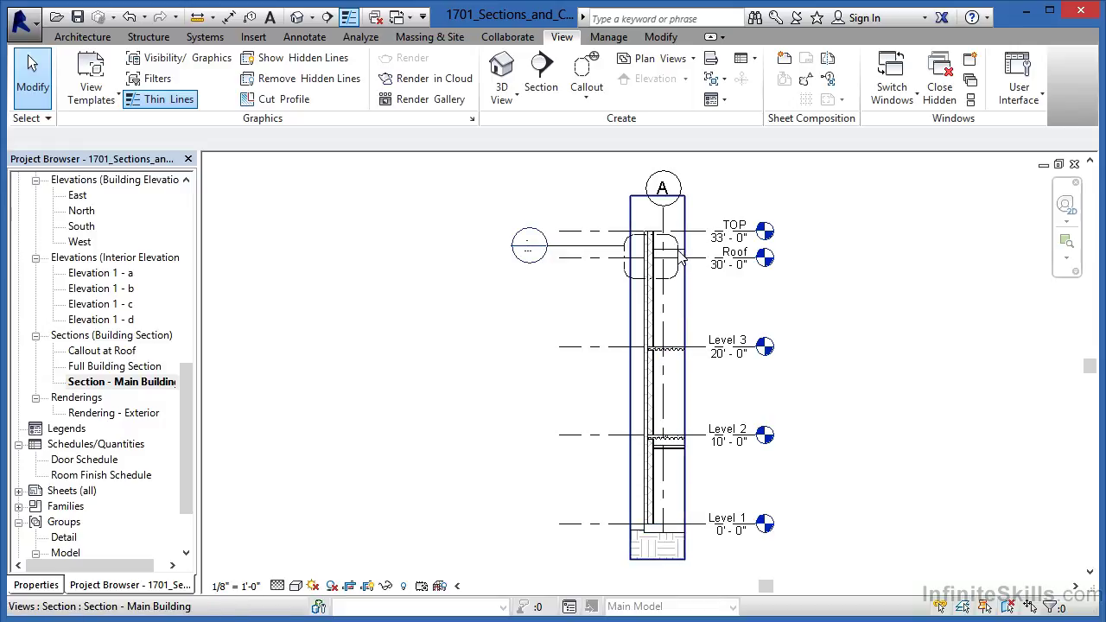
{"action": "scroll", "coordinate": [674, 258], "scroll_direction": "up", "scroll_amount": 3}
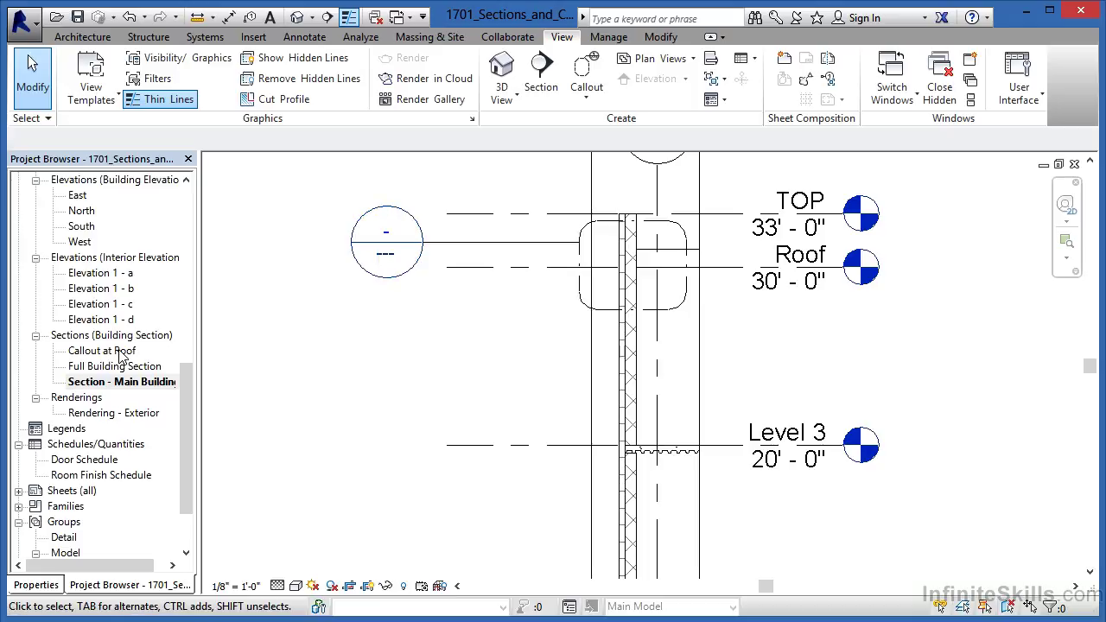
{"action": "double_click", "coordinate": [400, 218]}
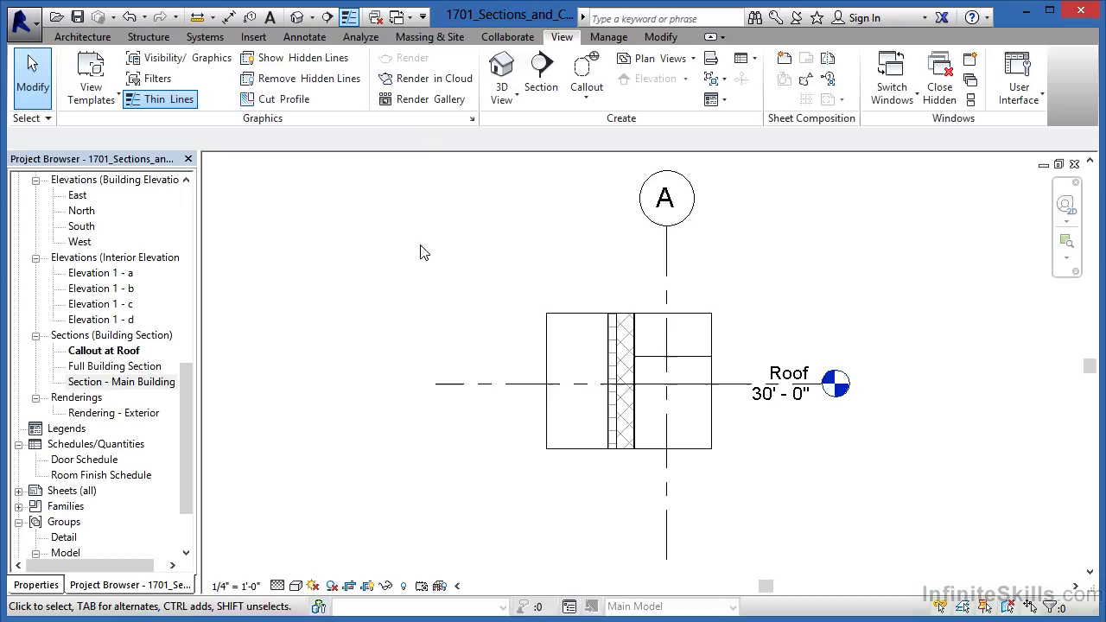
{"action": "scroll", "coordinate": [664, 424], "scroll_direction": "up", "scroll_amount": 5}
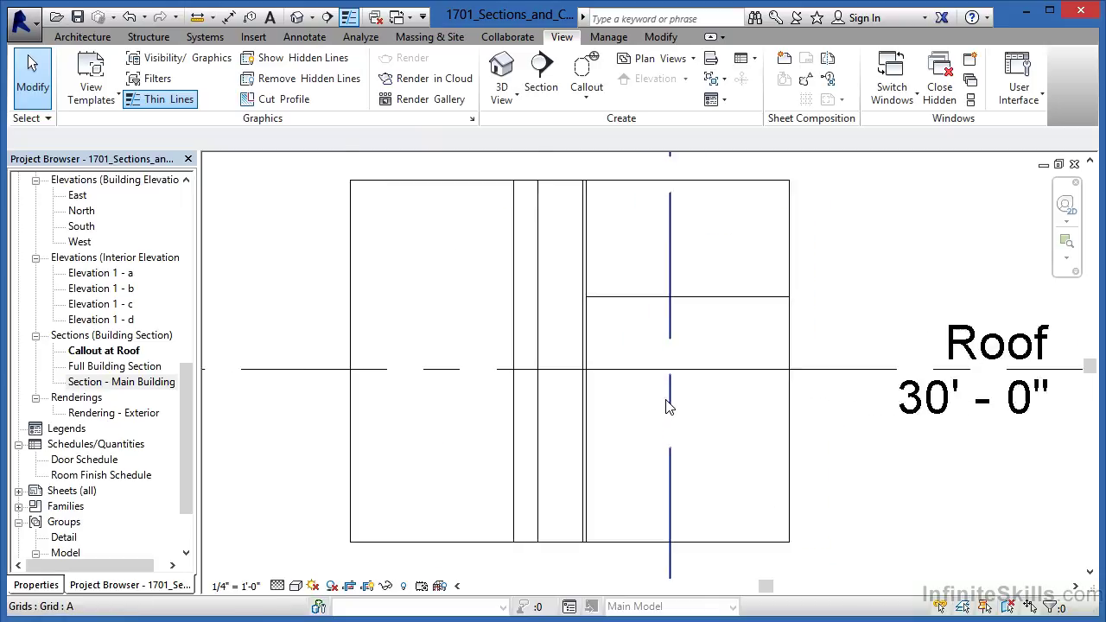
{"action": "scroll", "coordinate": [596, 441], "scroll_direction": "down", "scroll_amount": 2}
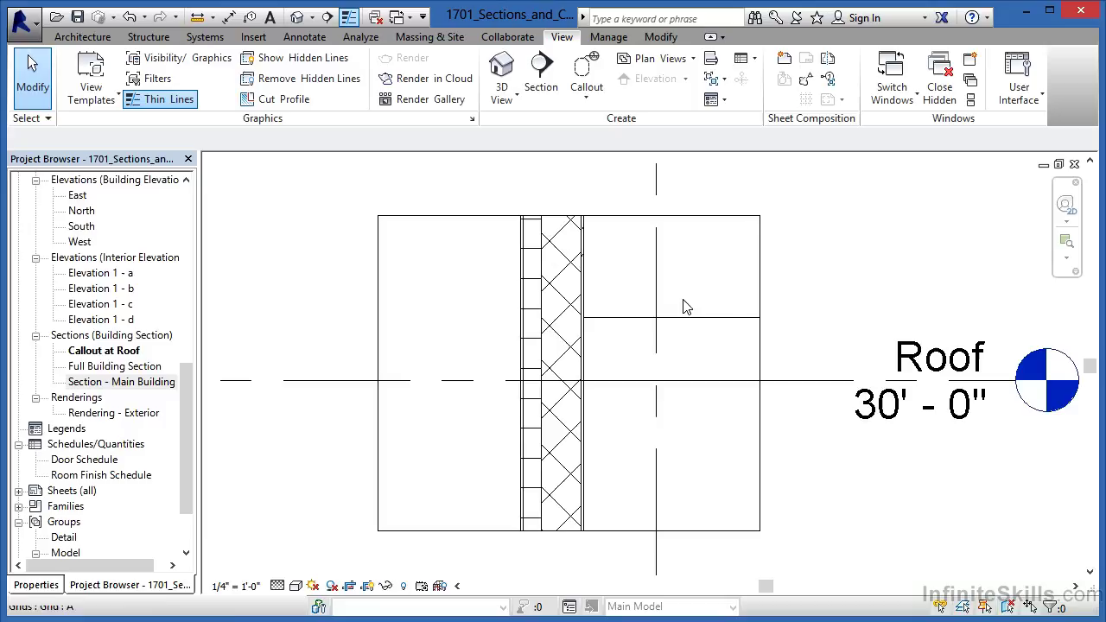
Close the Callout at Roof and Main Building section views, then centre the floor plan on the garage.
{"action": "left_click", "coordinate": [1074, 165]}
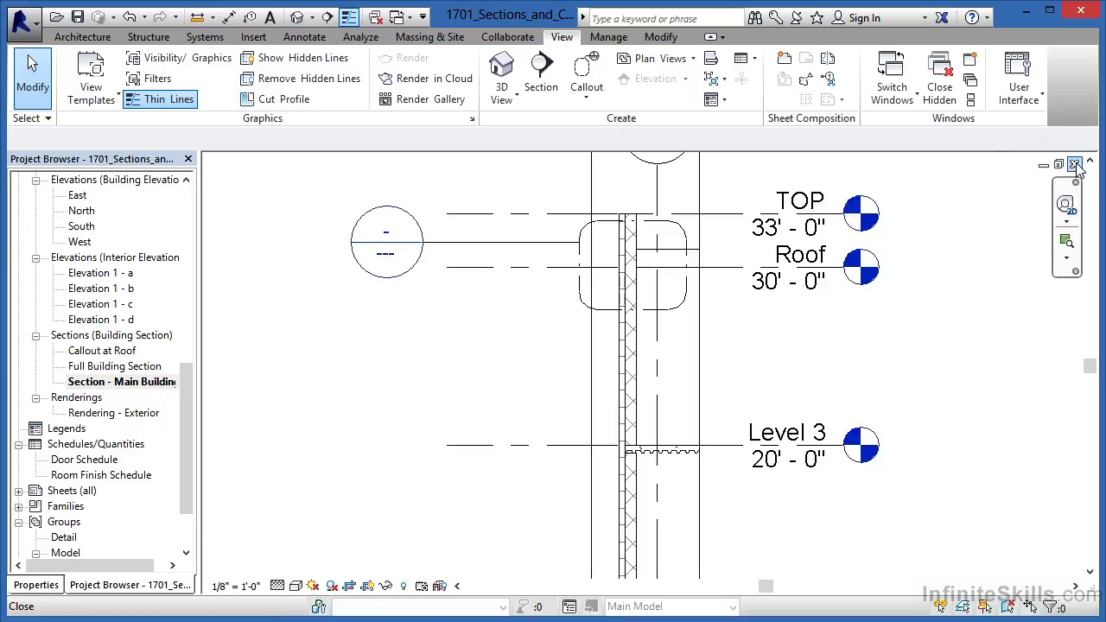
{"action": "left_click", "coordinate": [1074, 165]}
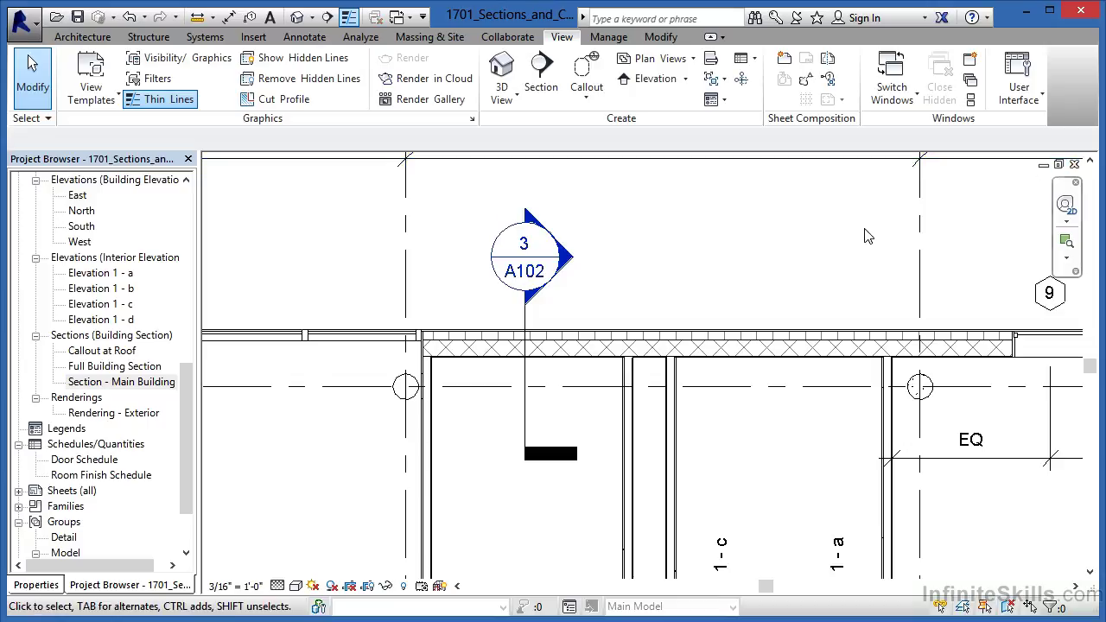
{"action": "scroll", "coordinate": [603, 285], "scroll_direction": "down", "scroll_amount": 6}
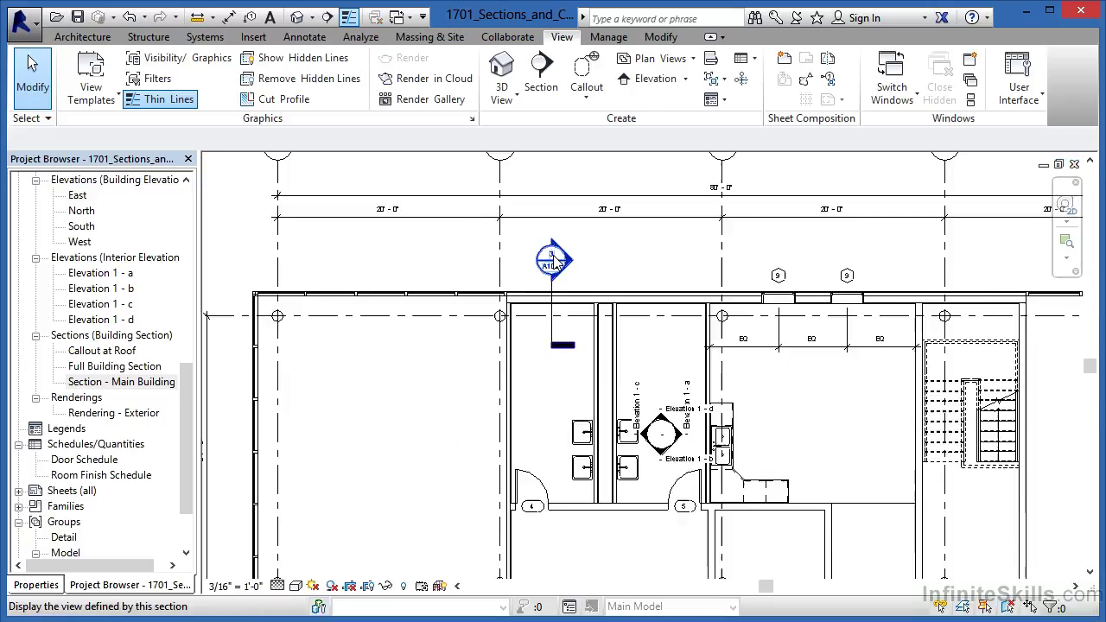
{"action": "scroll", "coordinate": [773, 184], "scroll_direction": "up", "scroll_amount": 4}
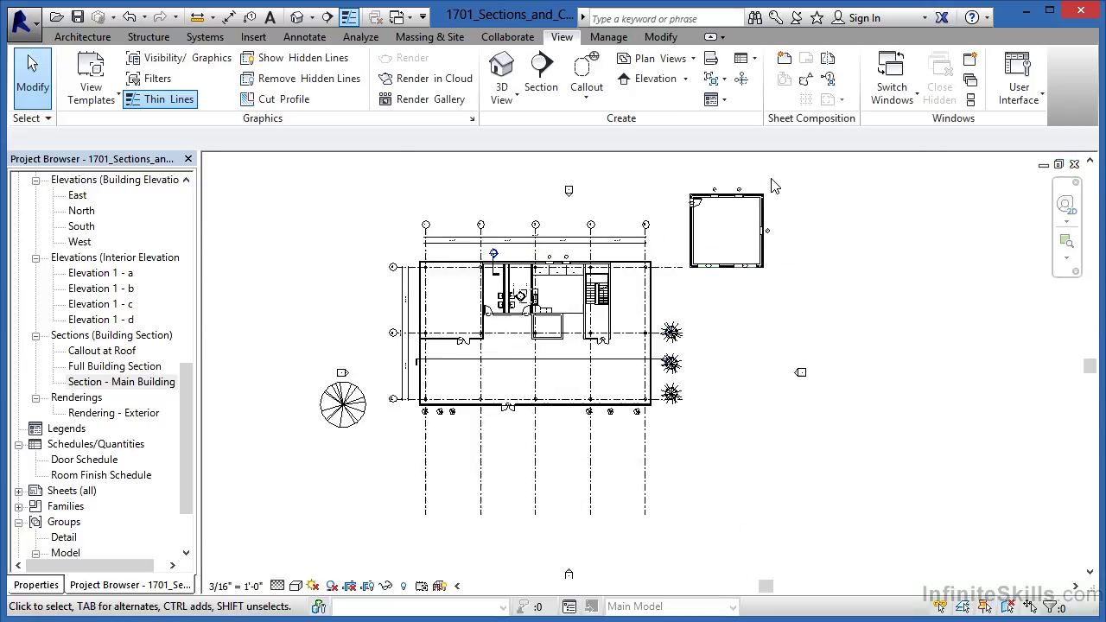
{"action": "scroll", "coordinate": [773, 184], "scroll_direction": "up", "scroll_amount": 4}
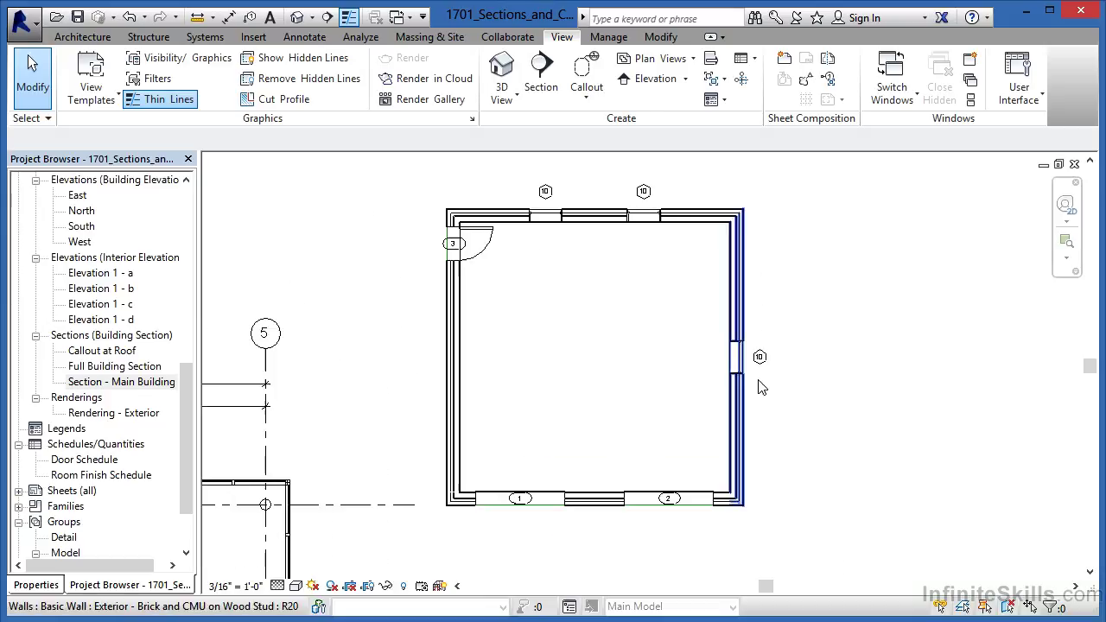
{"action": "middle_click_drag", "start_coordinate": [775, 223], "coordinate": [778, 241]}
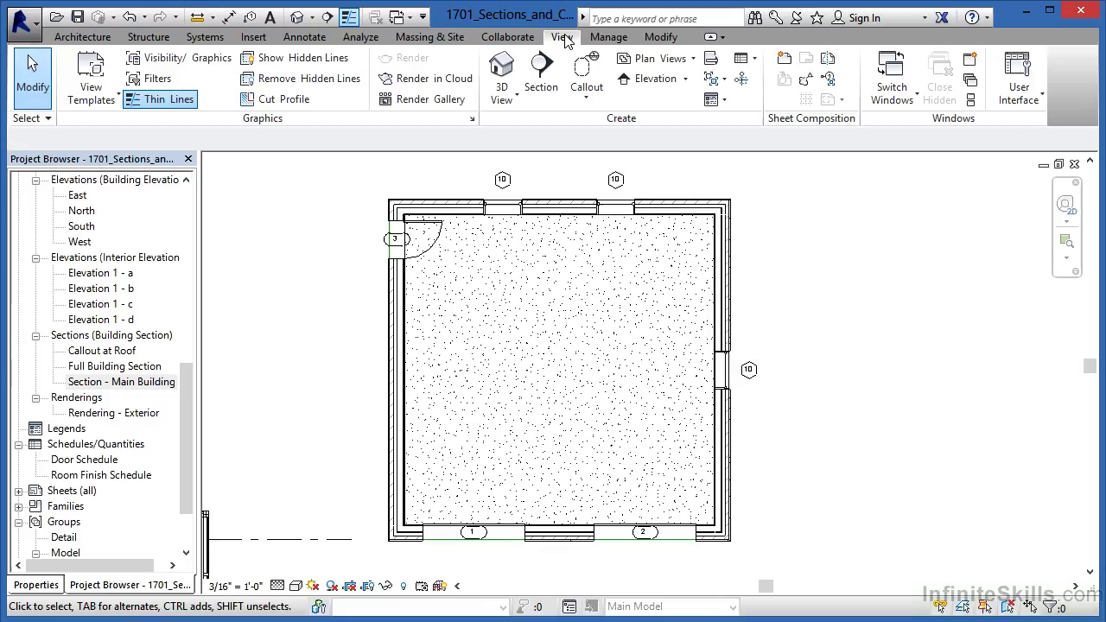
Draw Section 1 across the garage's east wall, adjust its position along the wall, and deselect it.
{"action": "left_click", "coordinate": [540, 76]}
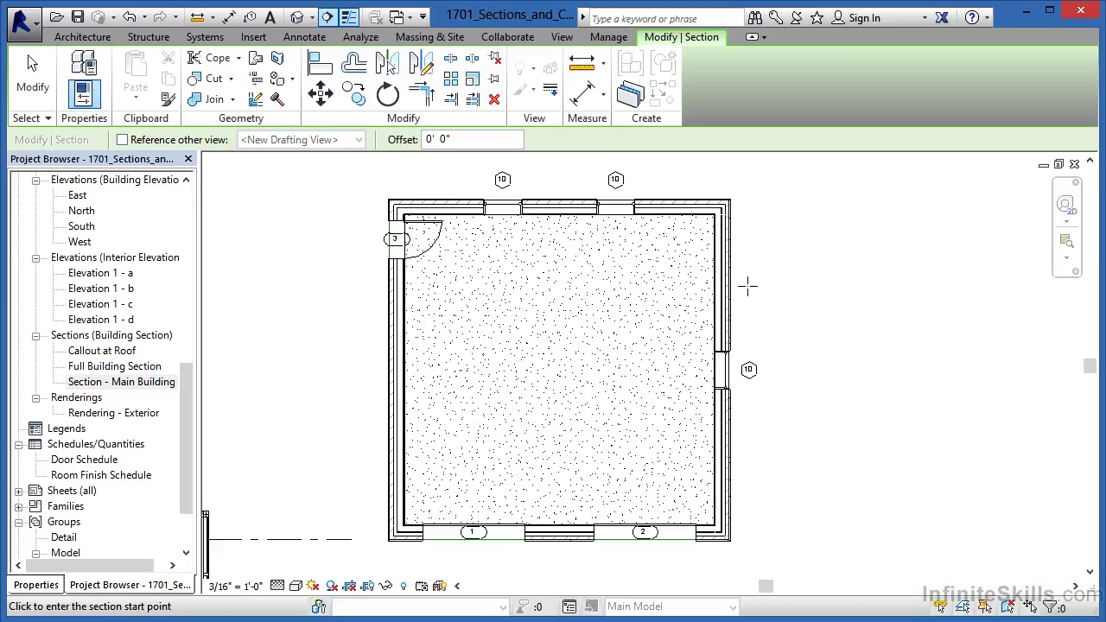
{"action": "left_click", "coordinate": [778, 298]}
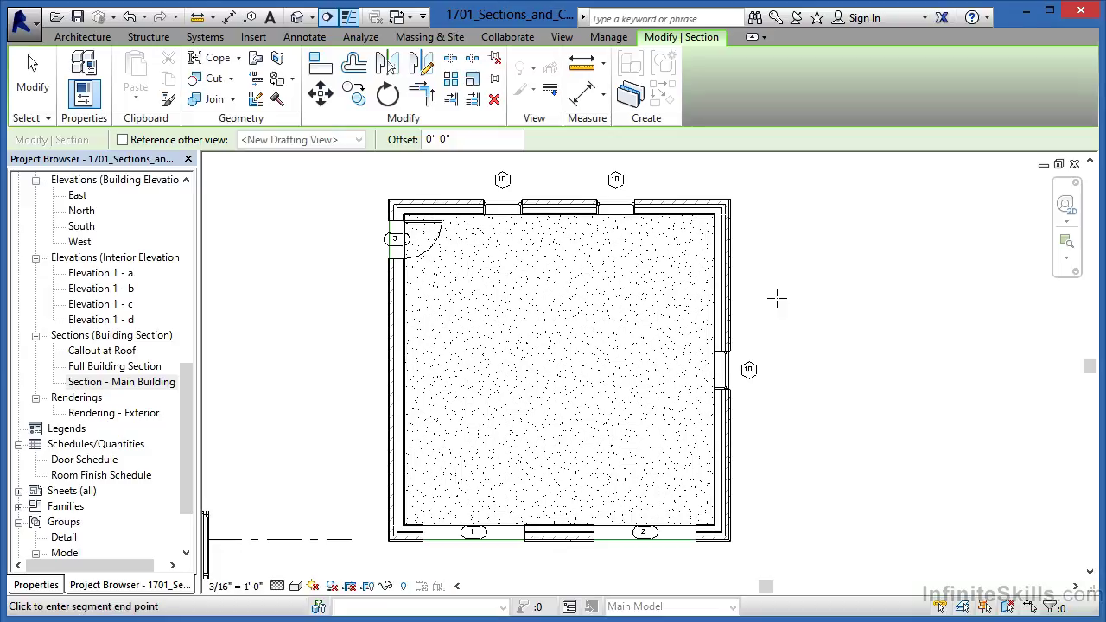
{"action": "left_click", "coordinate": [648, 298]}
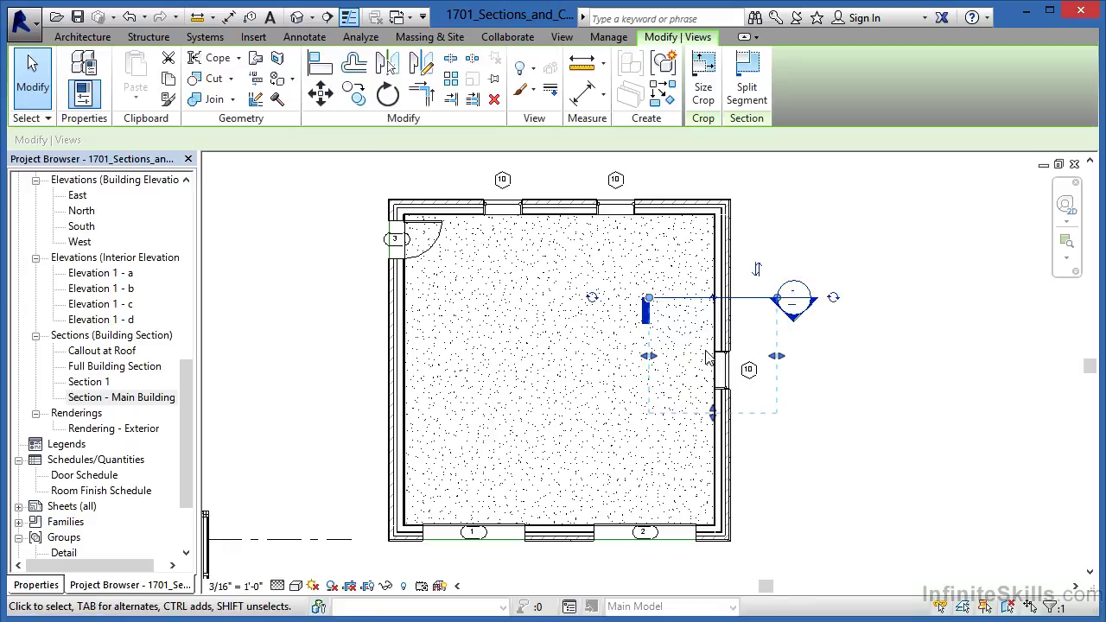
{"action": "left_click_drag", "start_coordinate": [746, 316], "coordinate": [747, 367]}
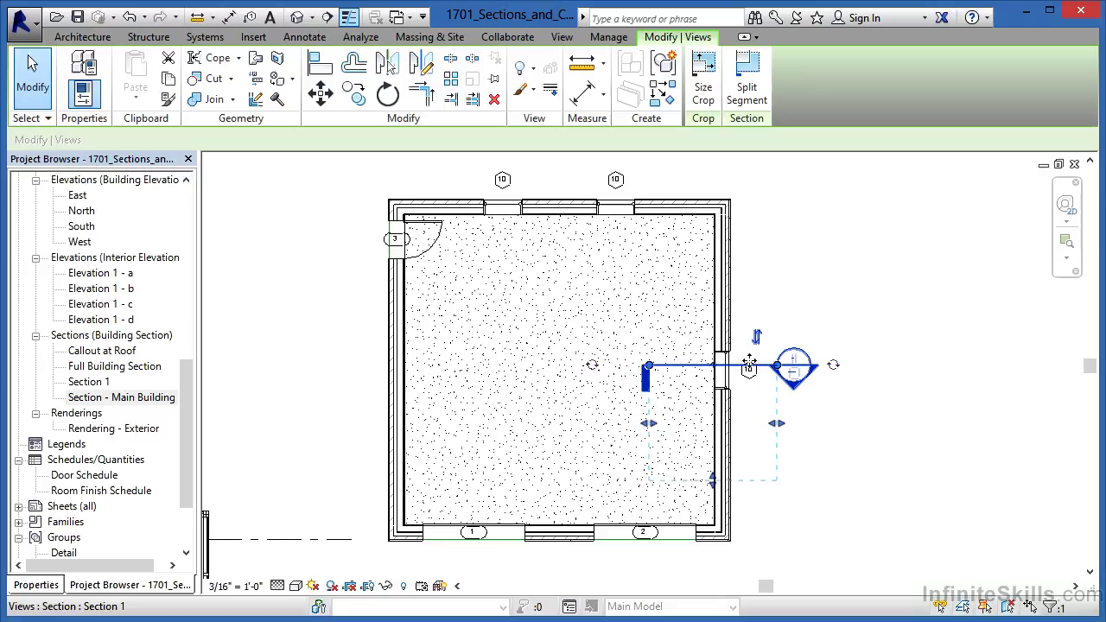
{"action": "left_click_drag", "start_coordinate": [764, 367], "coordinate": [762, 313]}
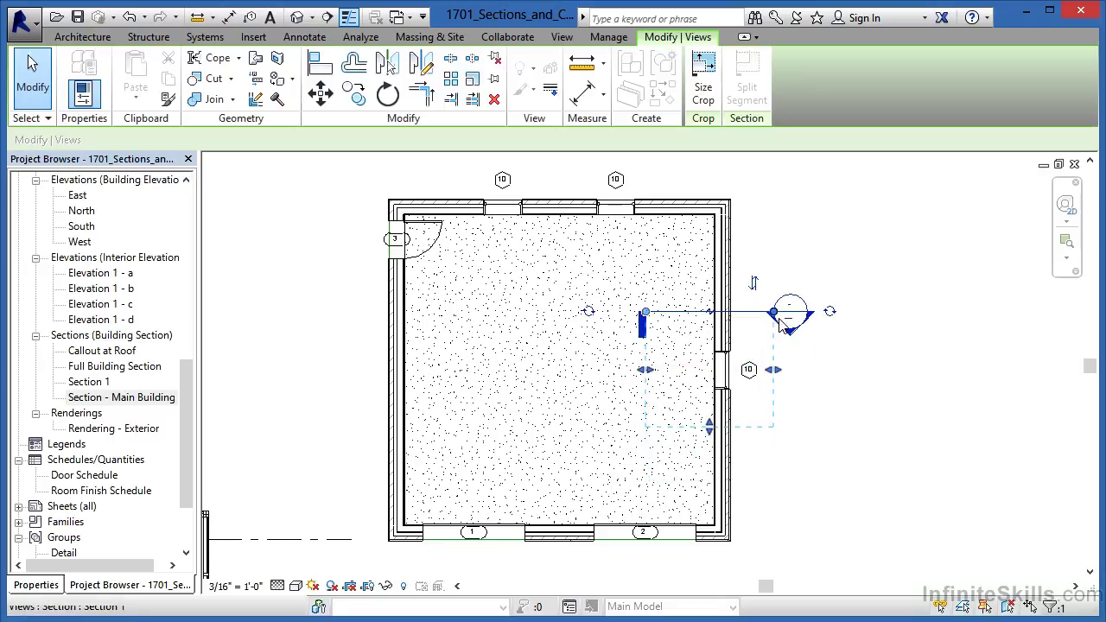
{"action": "left_click", "coordinate": [886, 380]}
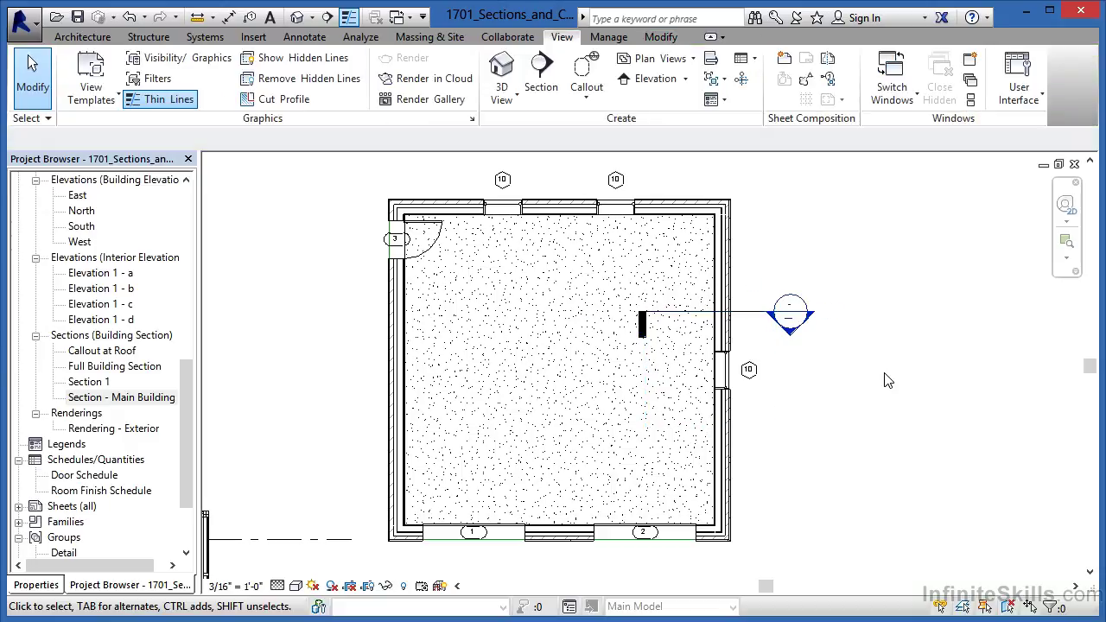
Open Section 1 and set its view scale to 3/4" = 1'-0", zooming onto the wall and footing.
{"action": "double_click", "coordinate": [789, 309]}
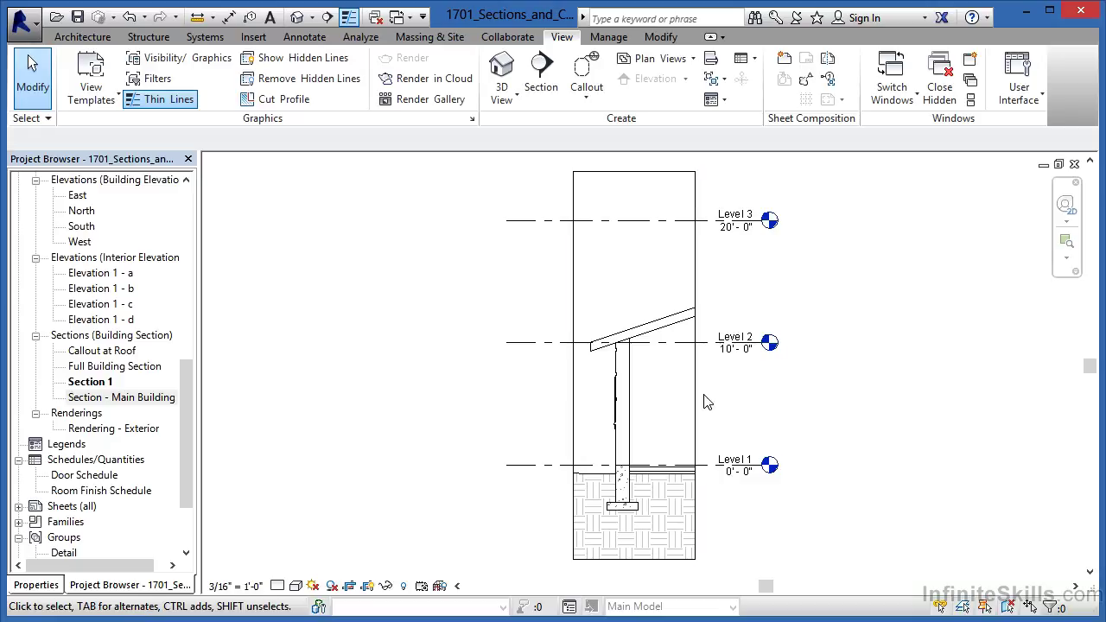
{"action": "left_click", "coordinate": [243, 587]}
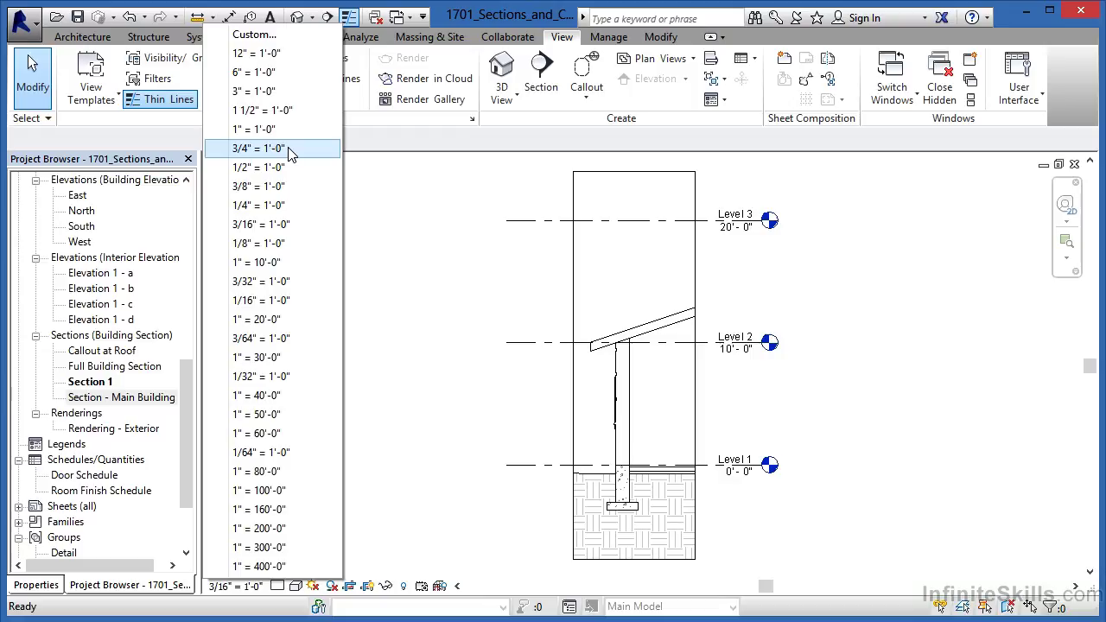
{"action": "left_click", "coordinate": [259, 148]}
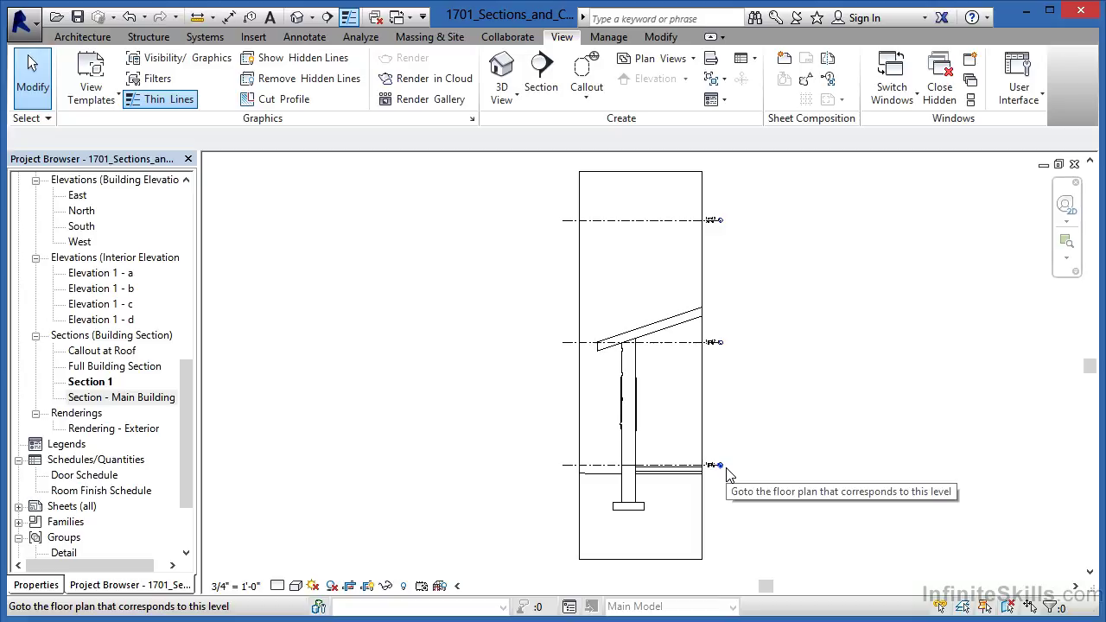
{"action": "scroll", "coordinate": [663, 473], "scroll_direction": "up", "scroll_amount": 4}
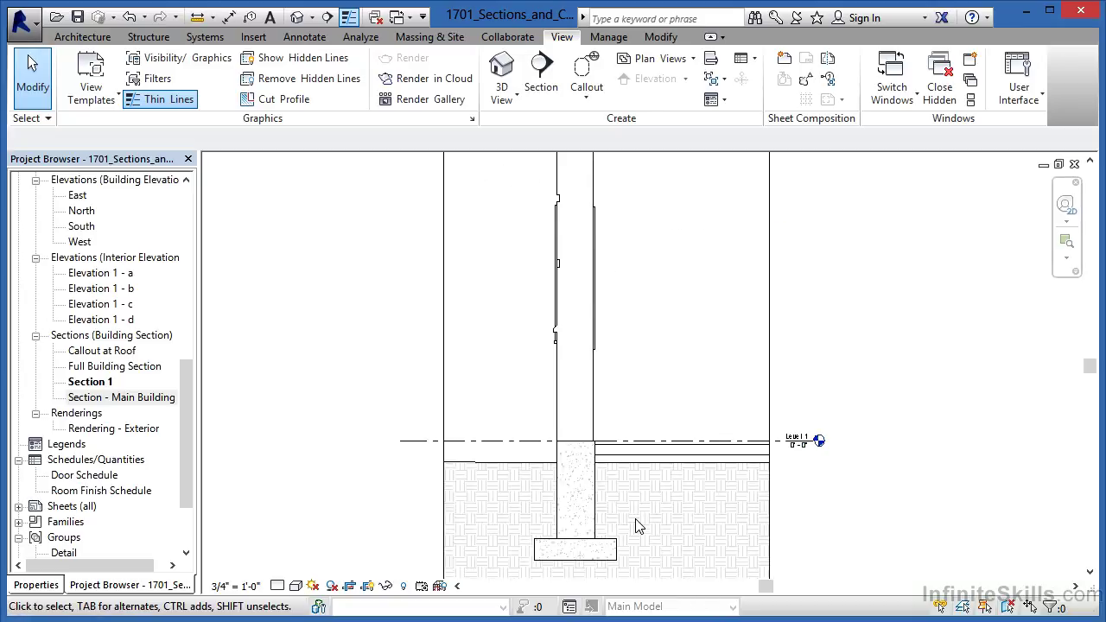
{"action": "scroll", "coordinate": [636, 526], "scroll_direction": "up", "scroll_amount": 4}
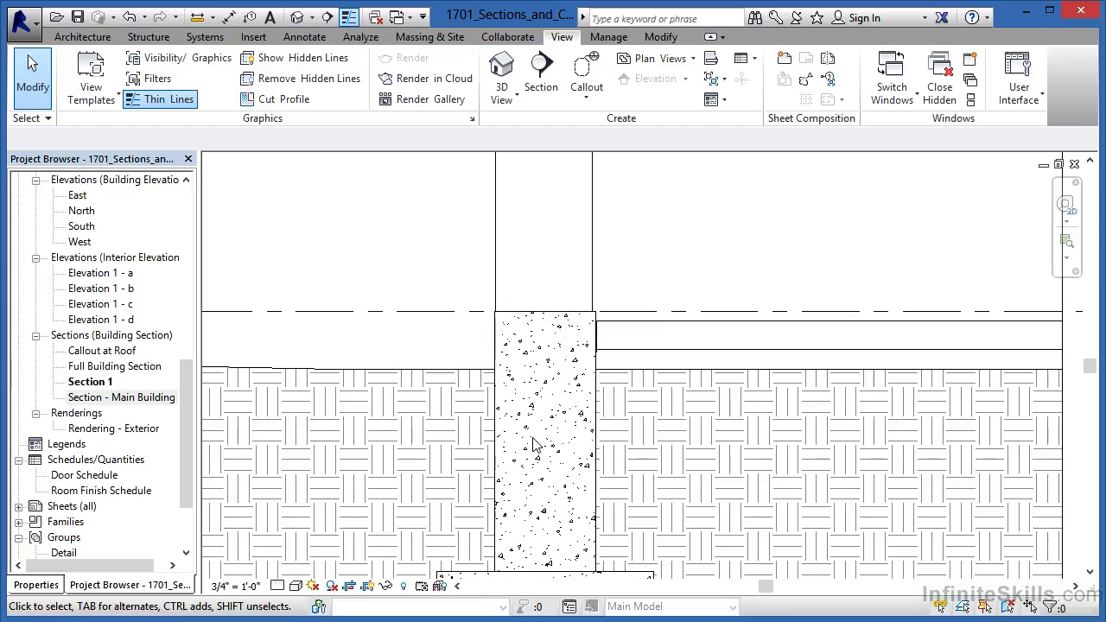
{"action": "scroll", "coordinate": [527, 492], "scroll_direction": "down", "scroll_amount": 4}
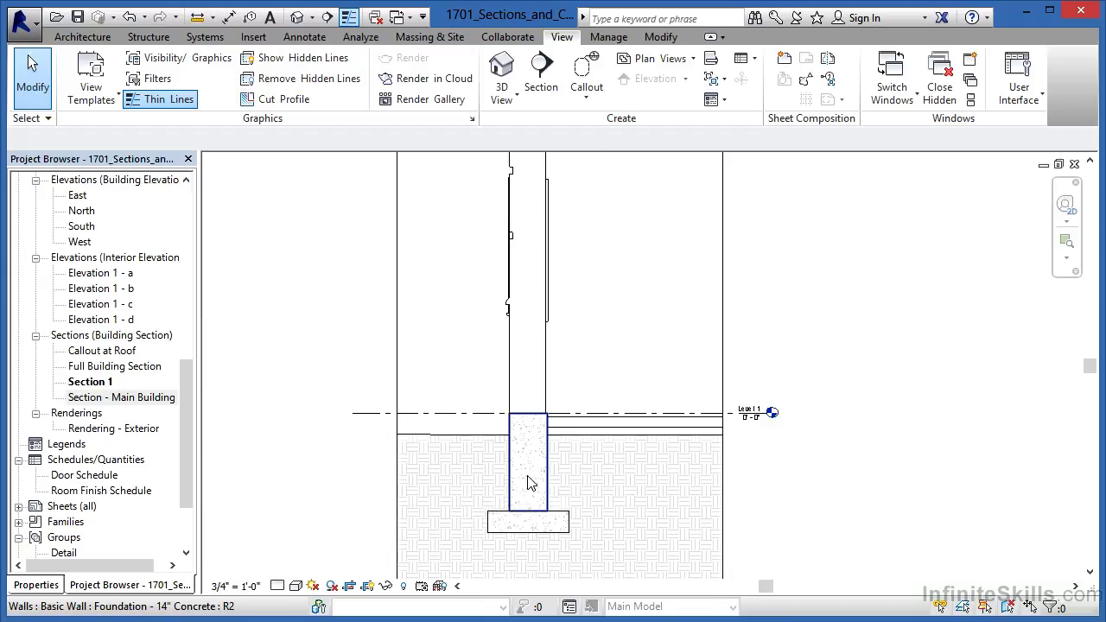
Set Section 1's detail level to Fine to show the brick-and-stud wall layers.
{"action": "left_click", "coordinate": [278, 587]}
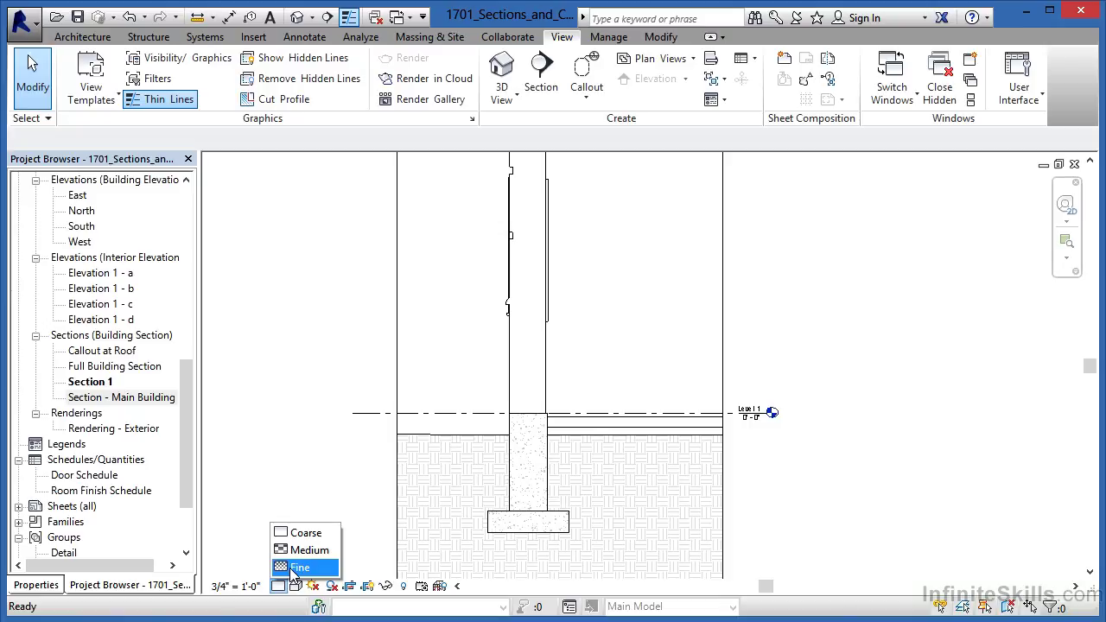
{"action": "left_click", "coordinate": [298, 567]}
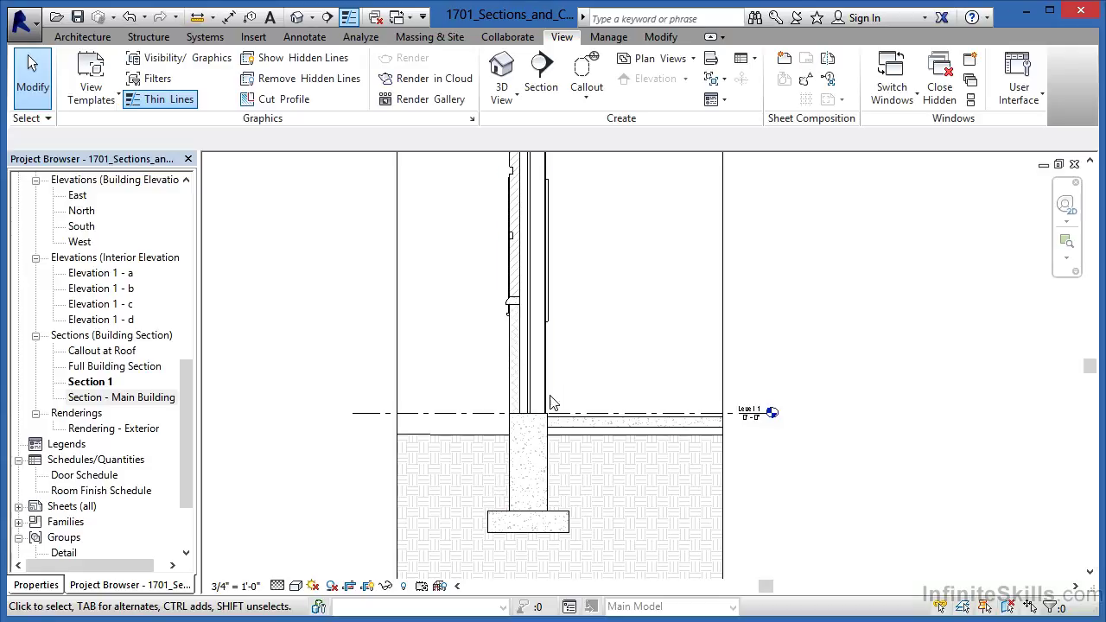
{"action": "scroll", "coordinate": [553, 413], "scroll_direction": "up", "scroll_amount": 4}
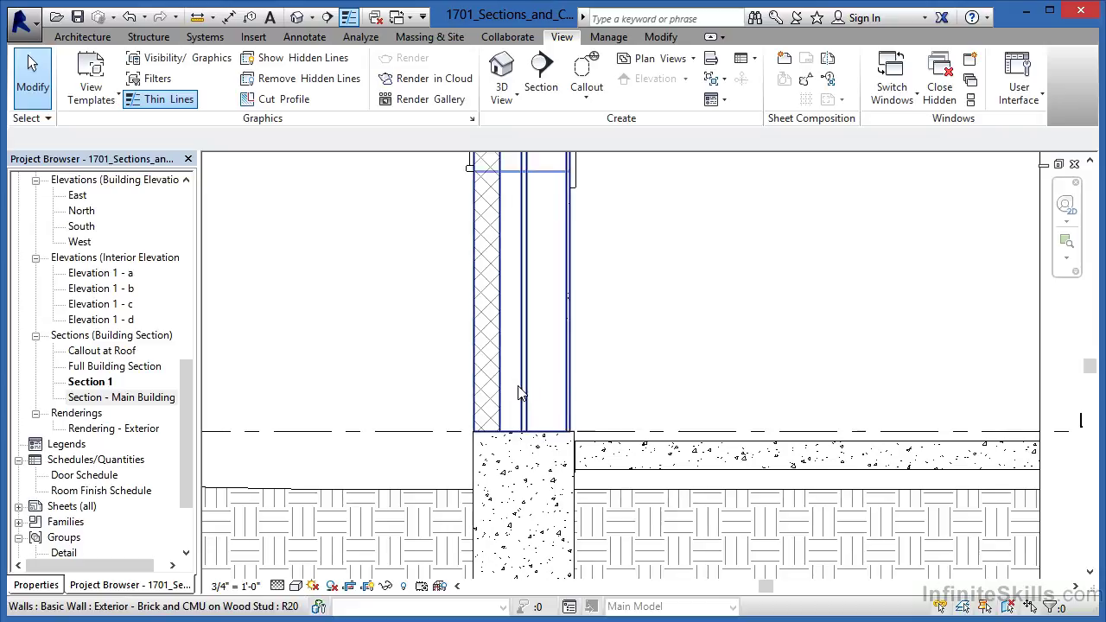
{"action": "scroll", "coordinate": [665, 385], "scroll_direction": "down", "scroll_amount": 8}
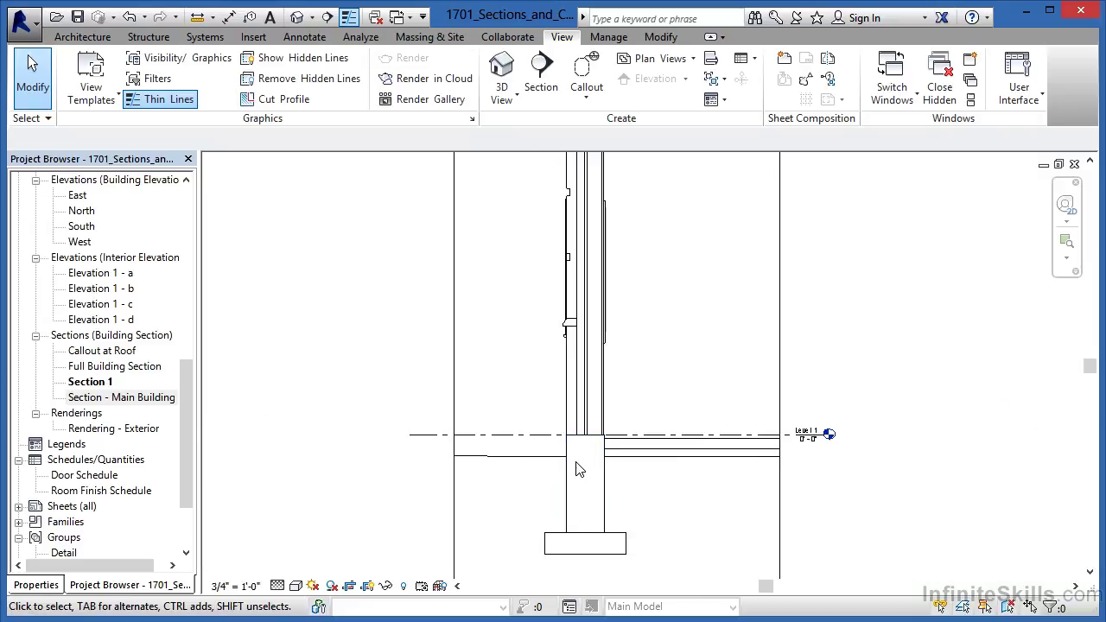
{"action": "scroll", "coordinate": [630, 388], "scroll_direction": "up", "scroll_amount": 2}
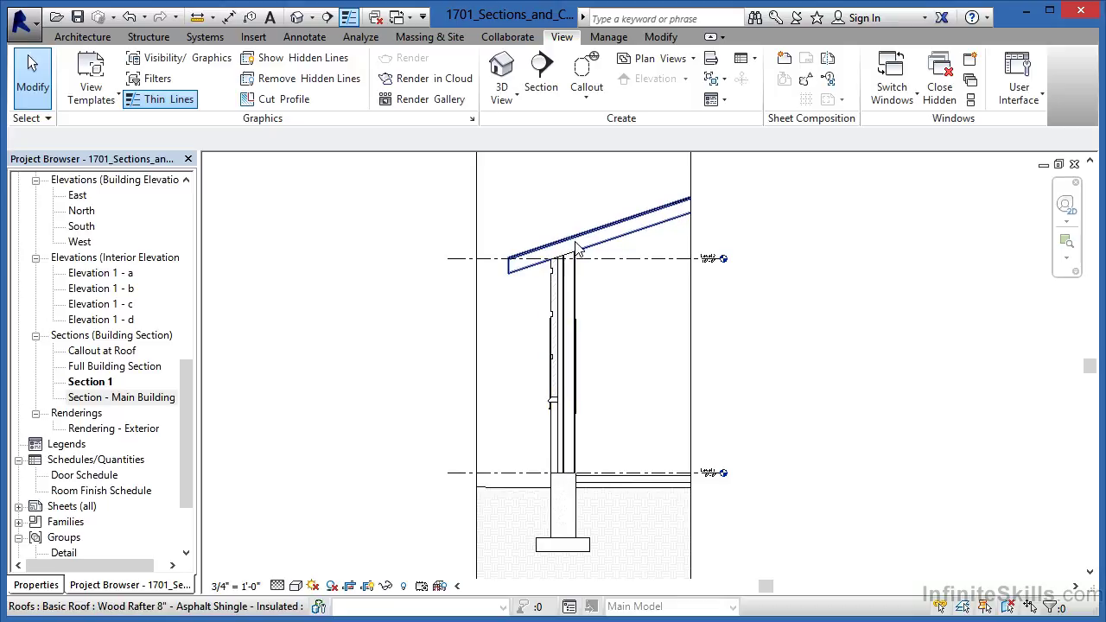
Draw a callout box around the wall-to-rafter eave junction in Section 1.
{"action": "left_click", "coordinate": [587, 71]}
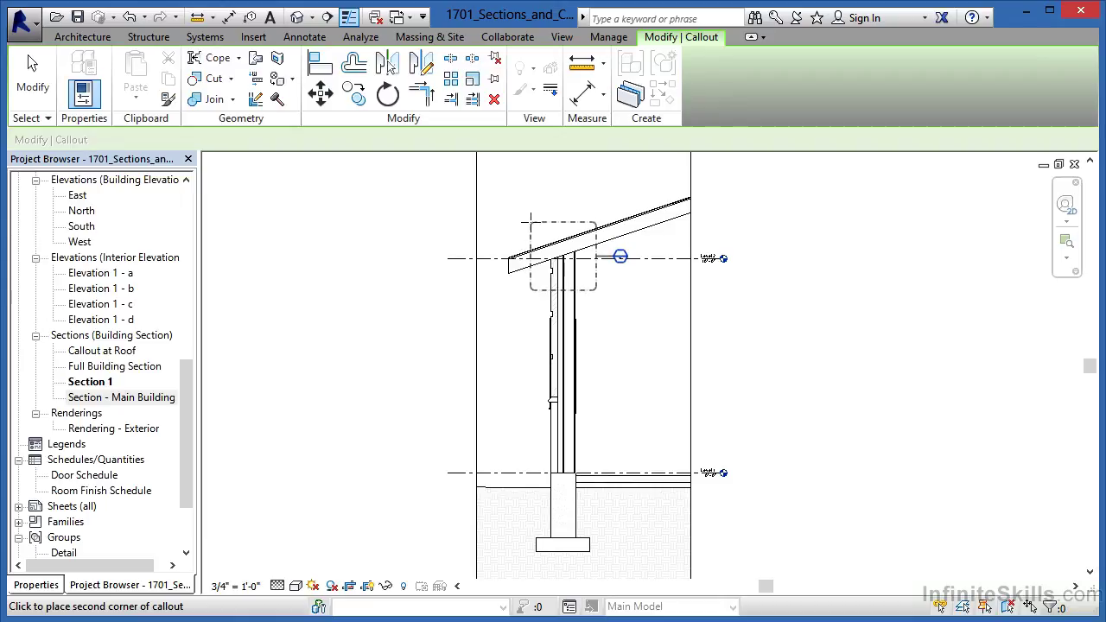
{"action": "left_click", "coordinate": [530, 221]}
{"action": "scroll", "coordinate": [573, 220], "scroll_direction": "up", "scroll_amount": 5}
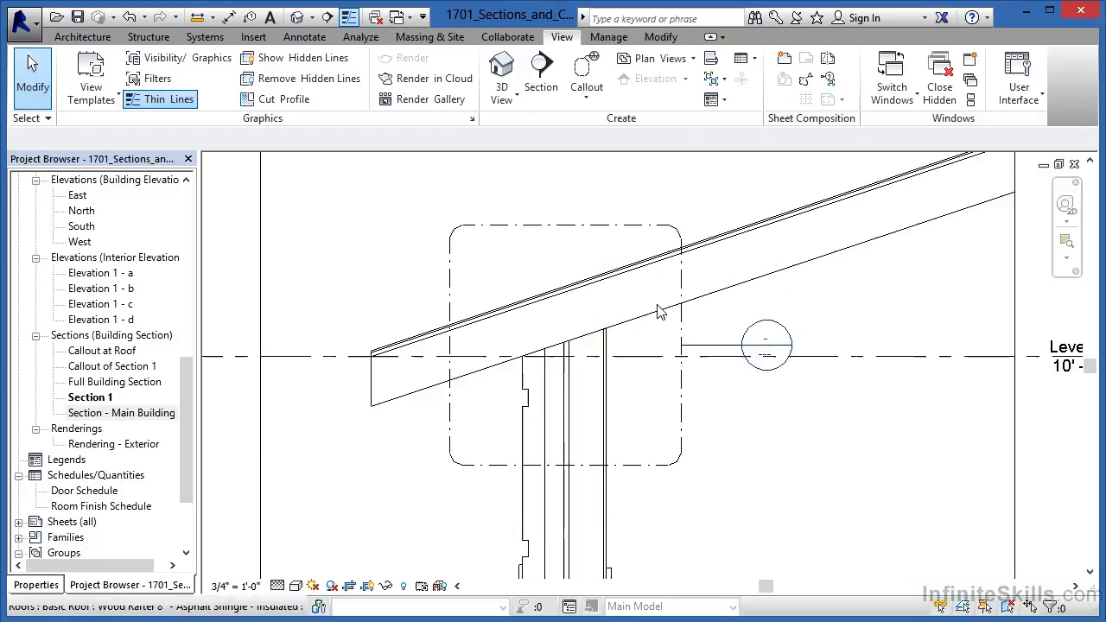
{"action": "scroll", "coordinate": [722, 399], "scroll_direction": "up", "scroll_amount": 1}
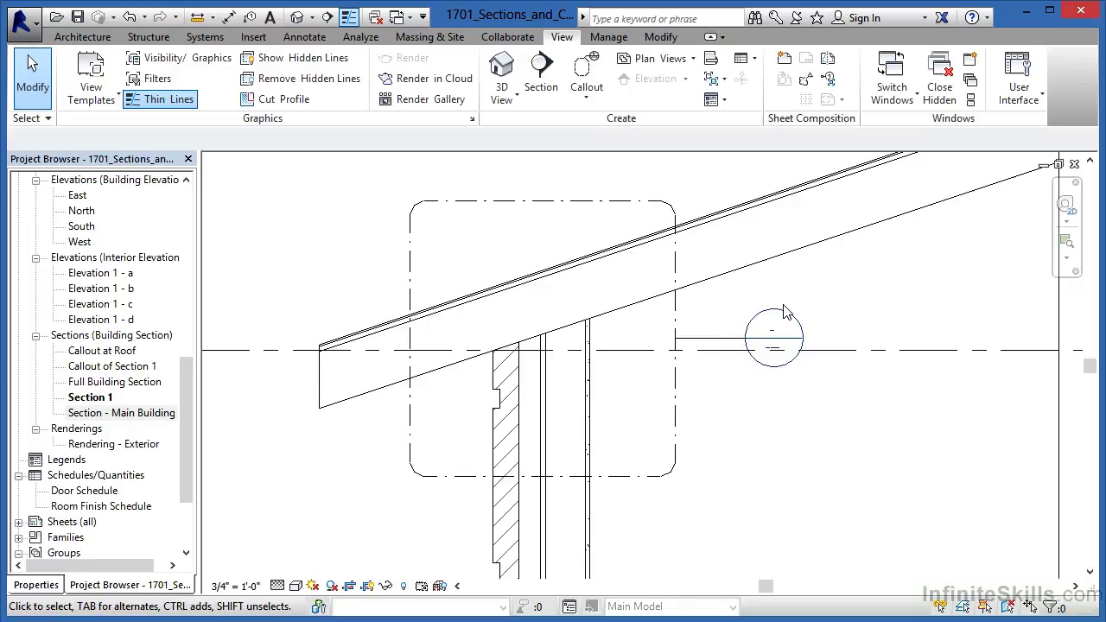
{"action": "scroll", "coordinate": [782, 318], "scroll_direction": "up", "scroll_amount": 1}
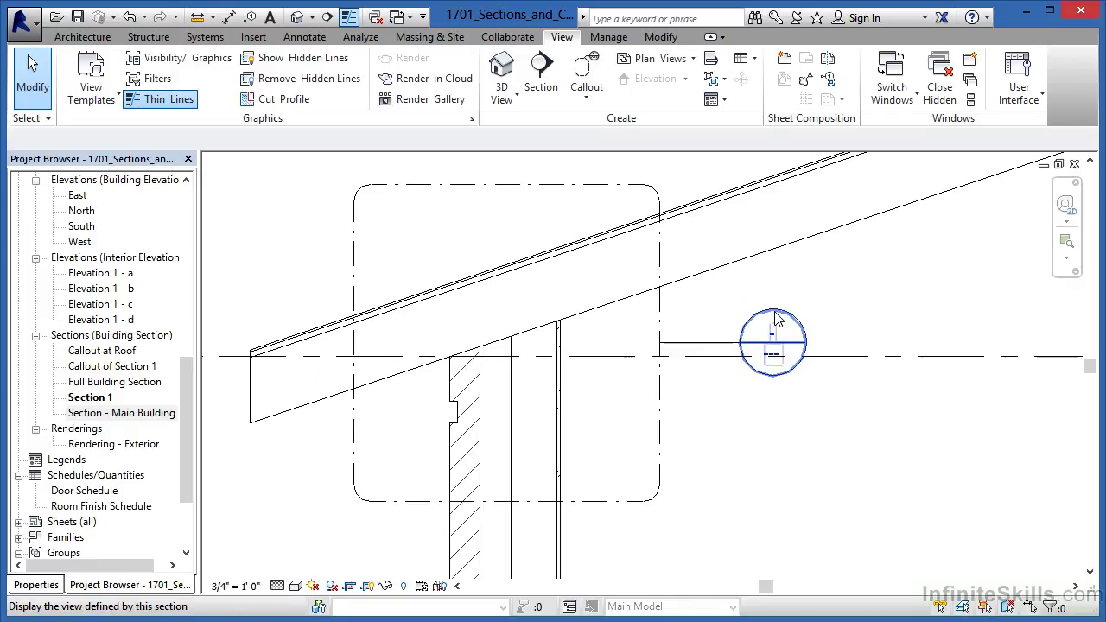
Double-click the callout bubble to open Callout of Section 1 at 1 1/2" = 1'-0".
{"action": "double_click", "coordinate": [775, 318]}
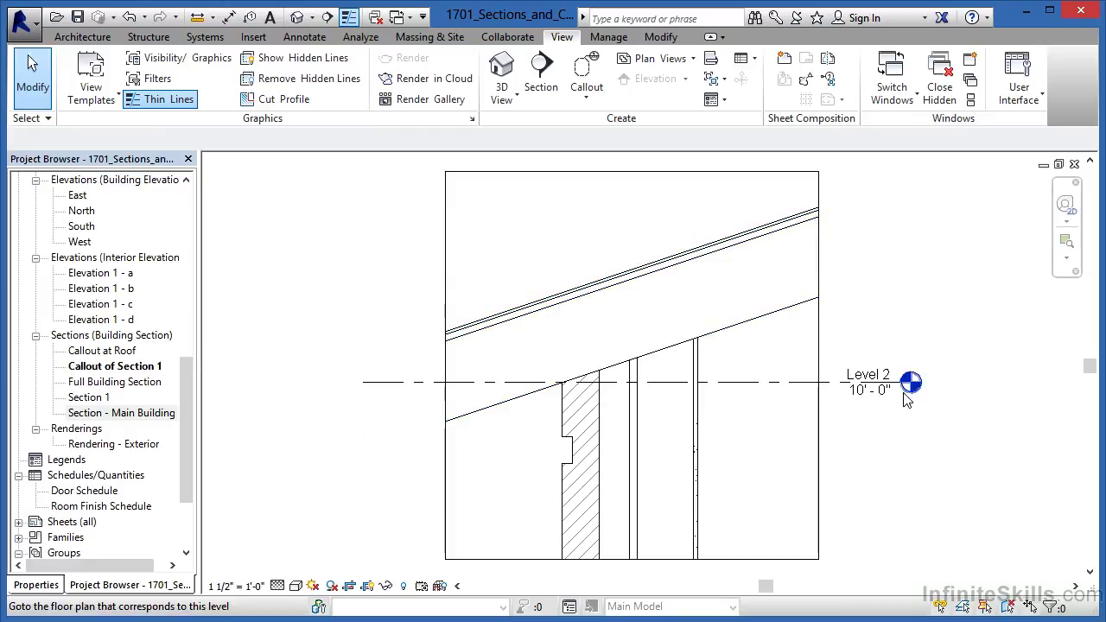